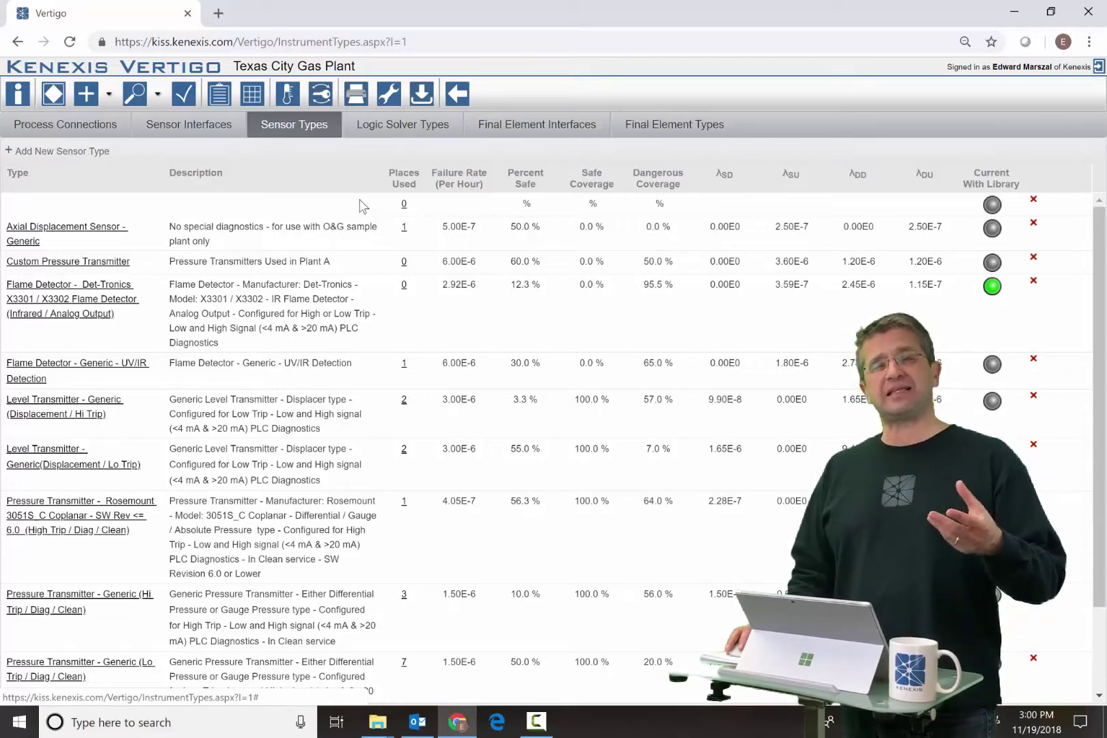
scroll(177, 174, "down", 1)
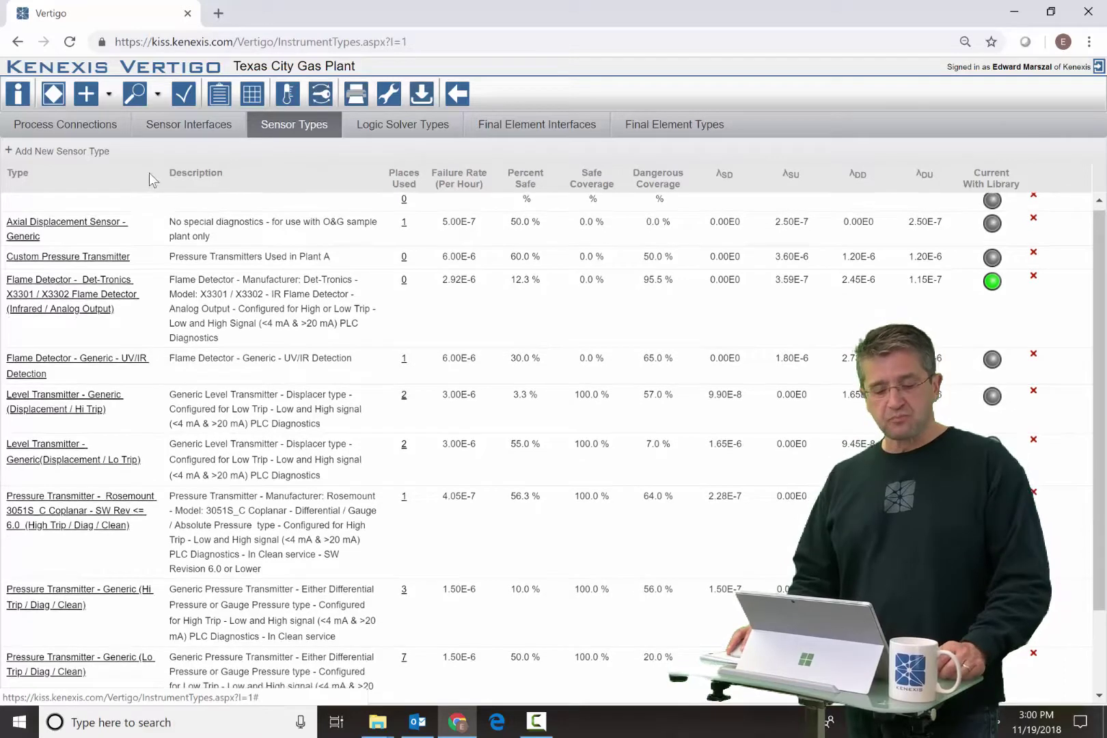
scroll(304, 301, "up", 1)
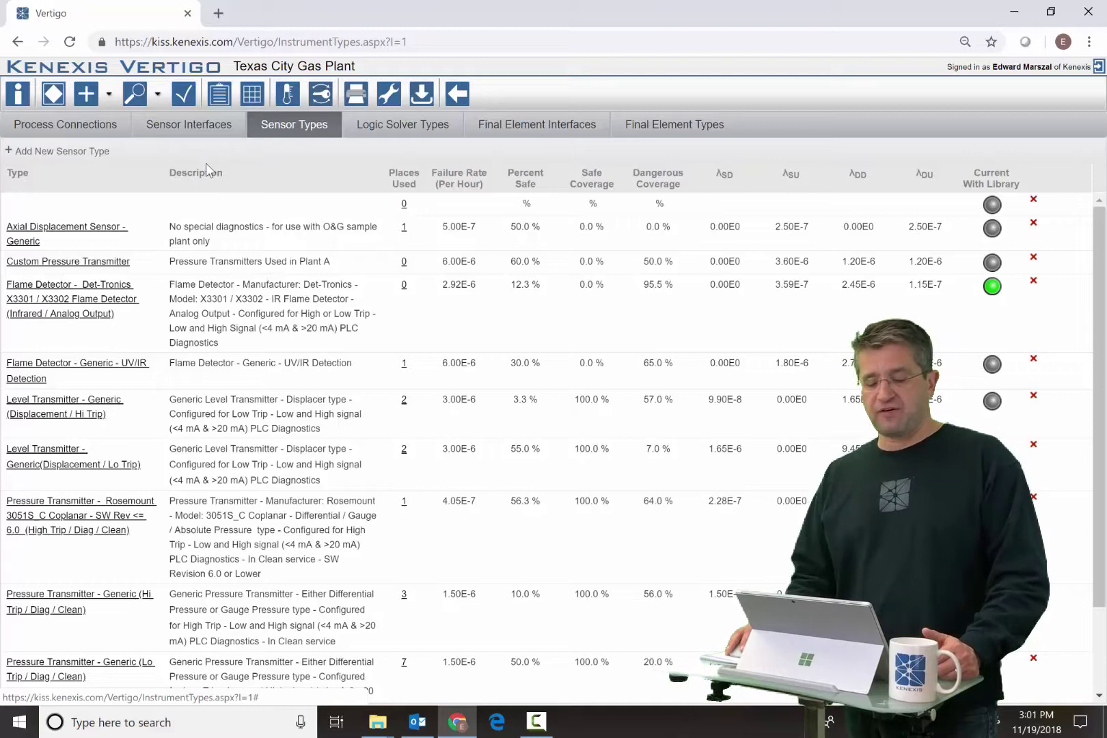
Step: Leave the current study, open the Arbor study PT Compensated Flow - PFD, and examine its fault tree and event models
left_click(468, 100)
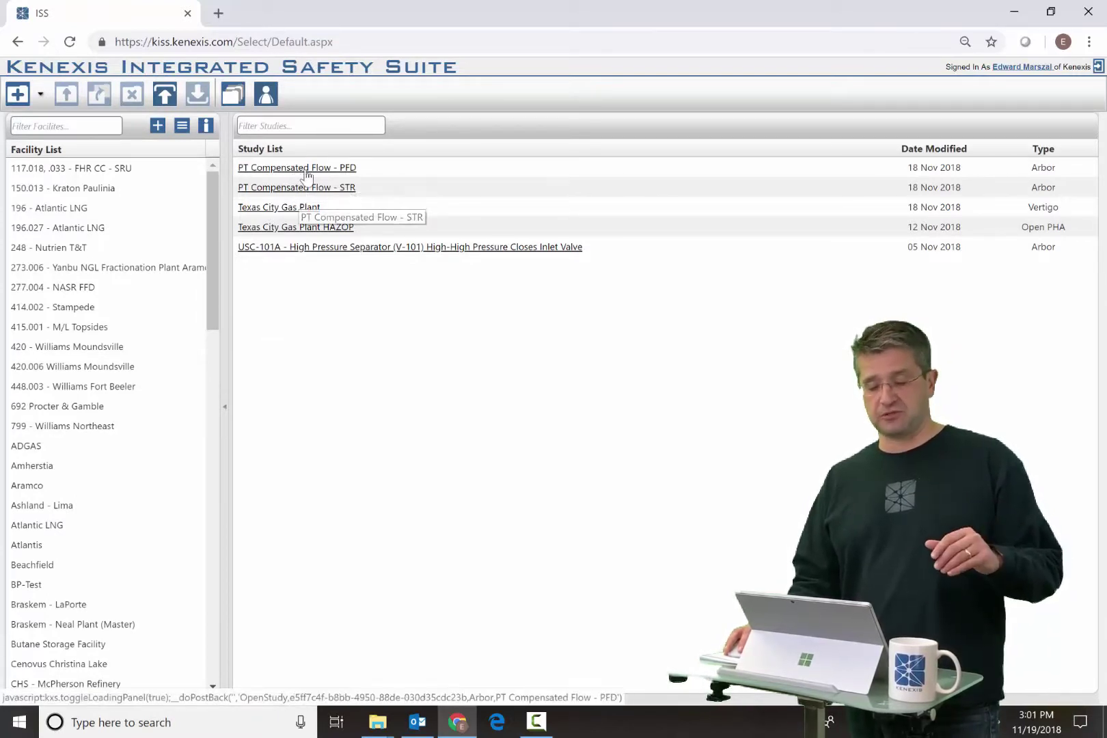
left_click(305, 168)
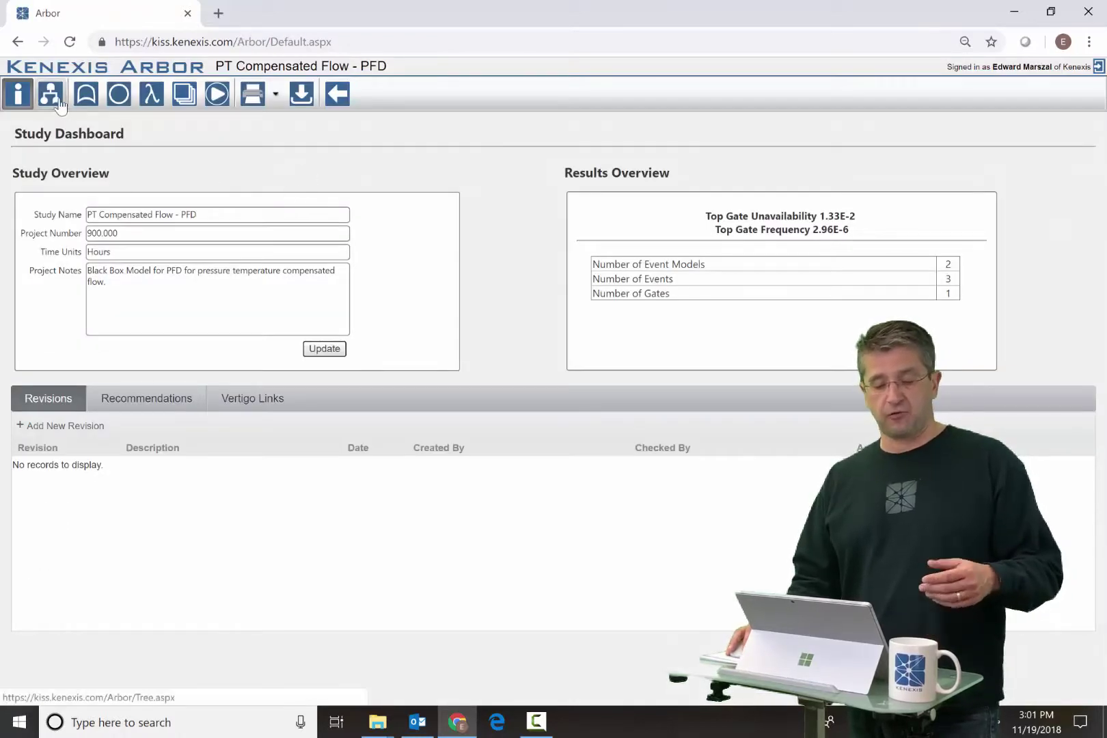
left_click(50, 94)
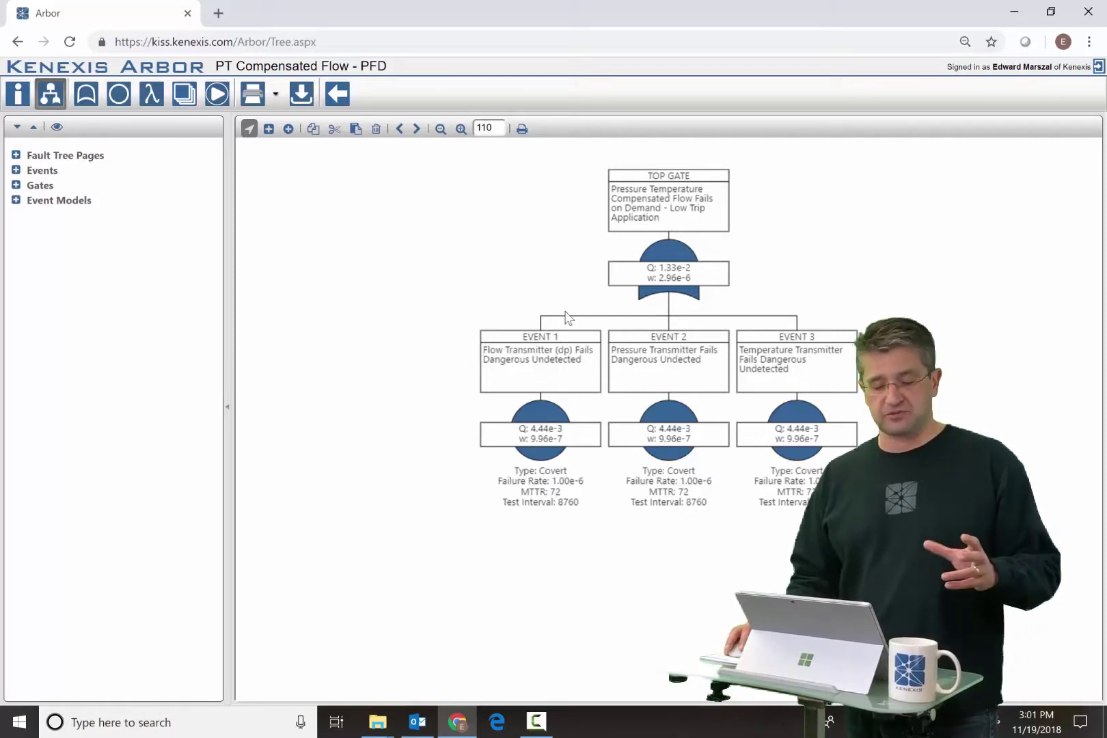
left_click(16, 200)
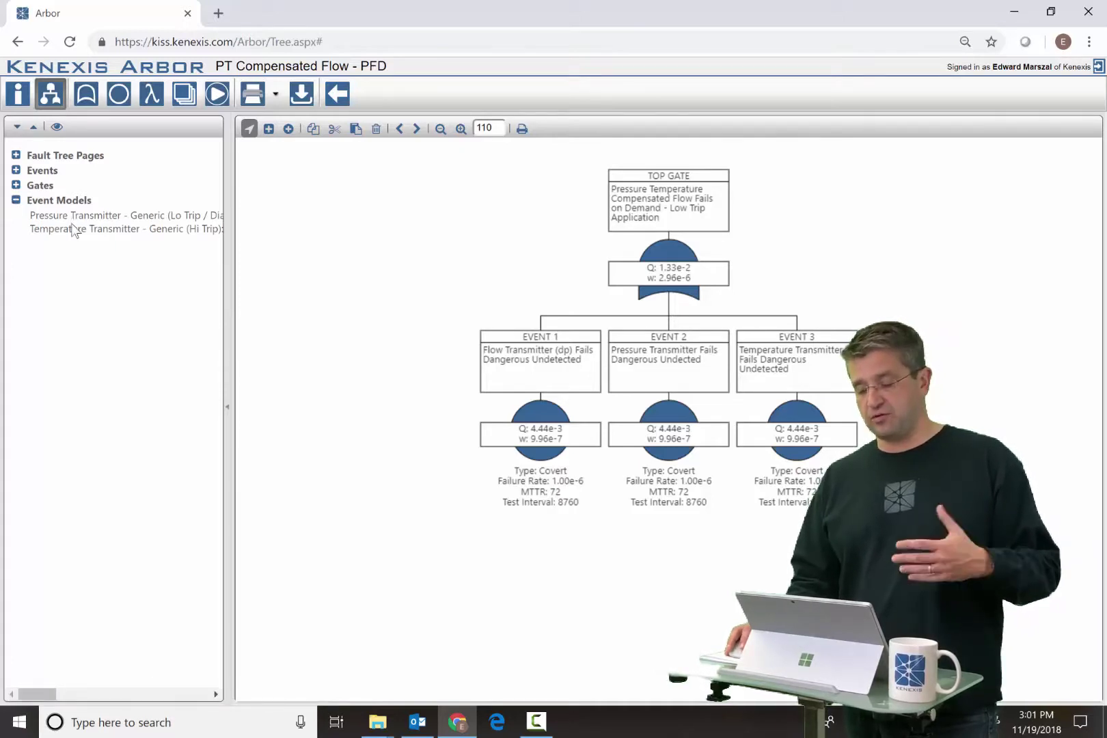
left_click(698, 275)
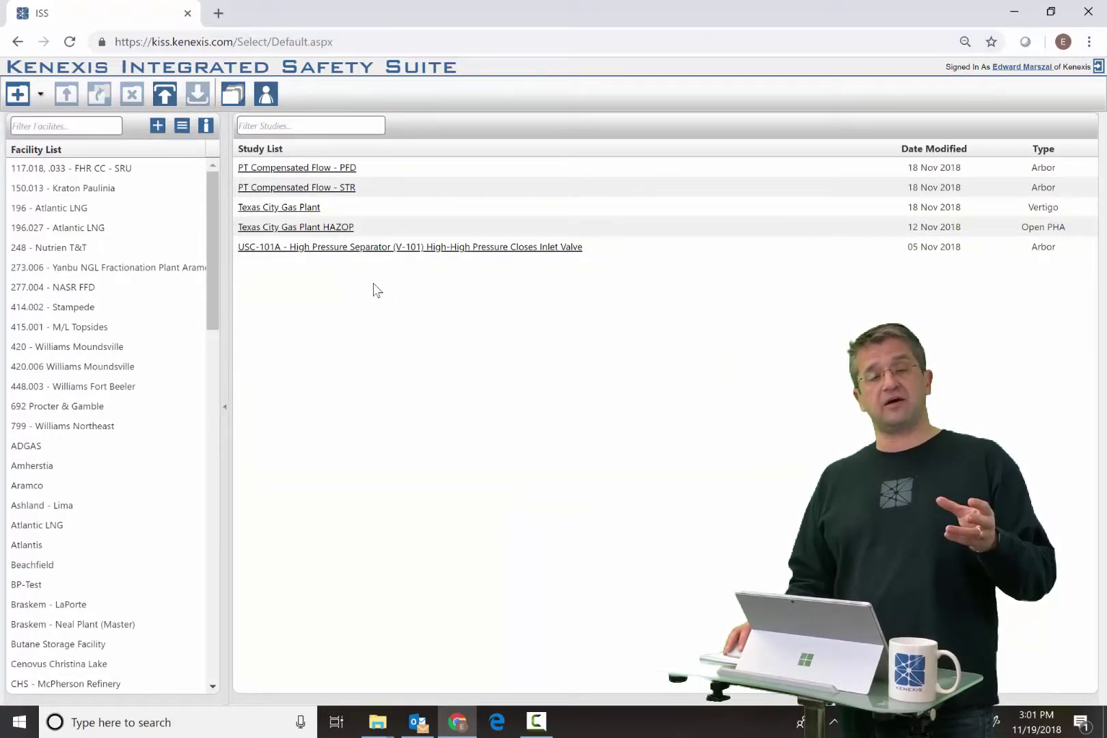
Step: Open the Texas City Gas Plant study in Vertigo and display its sensor types without translating the page
left_click(294, 211)
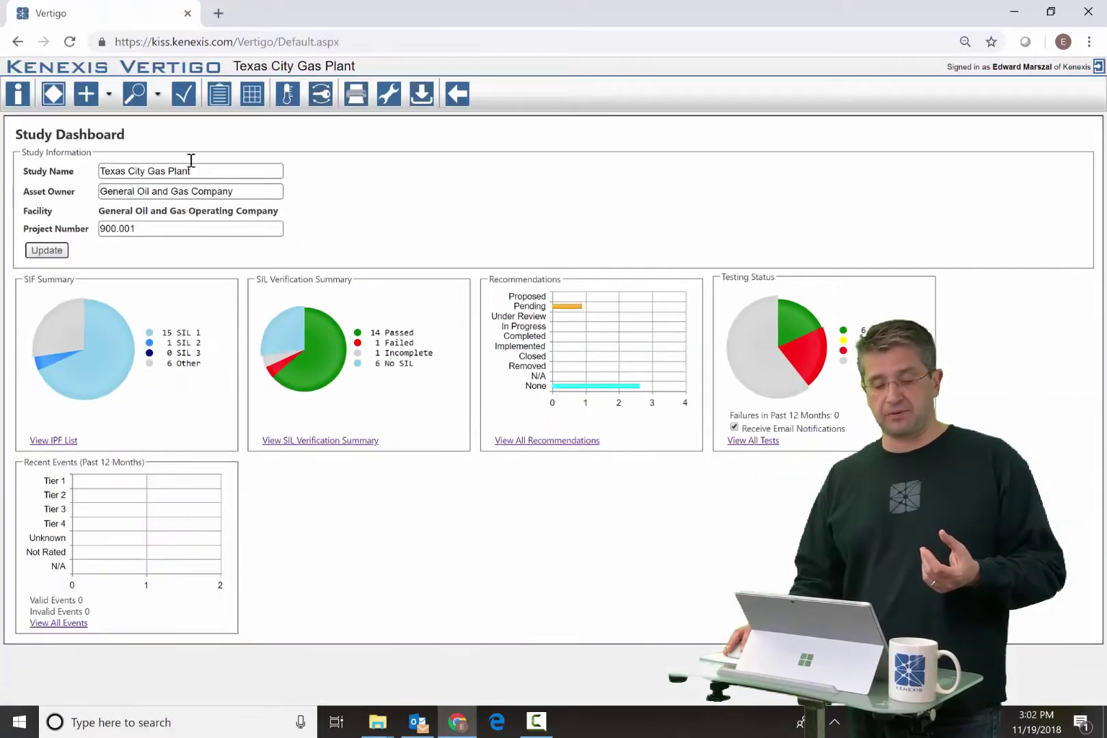
left_click(158, 95)
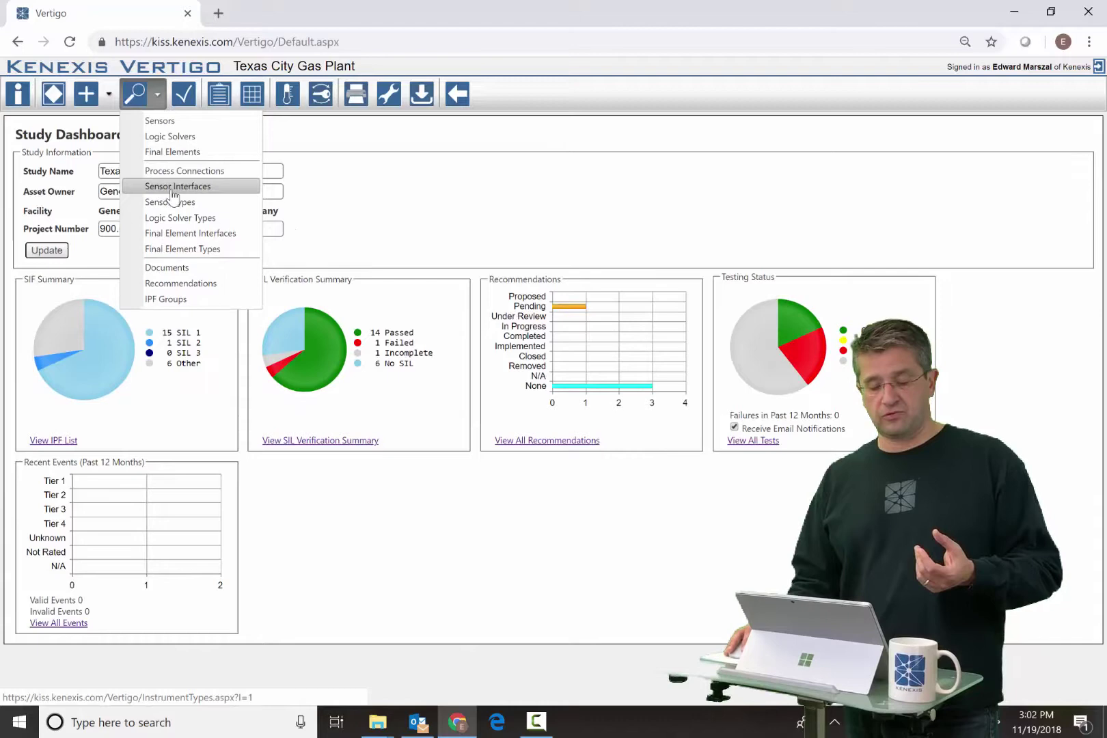
left_click(170, 202)
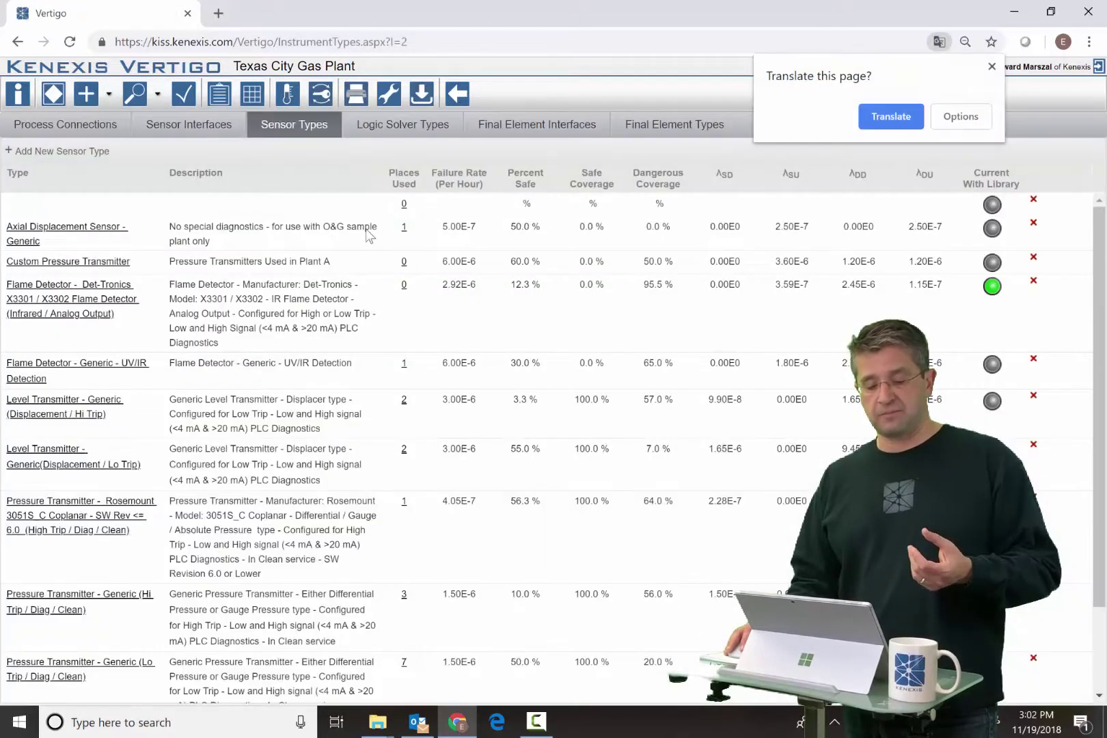
left_click(991, 67)
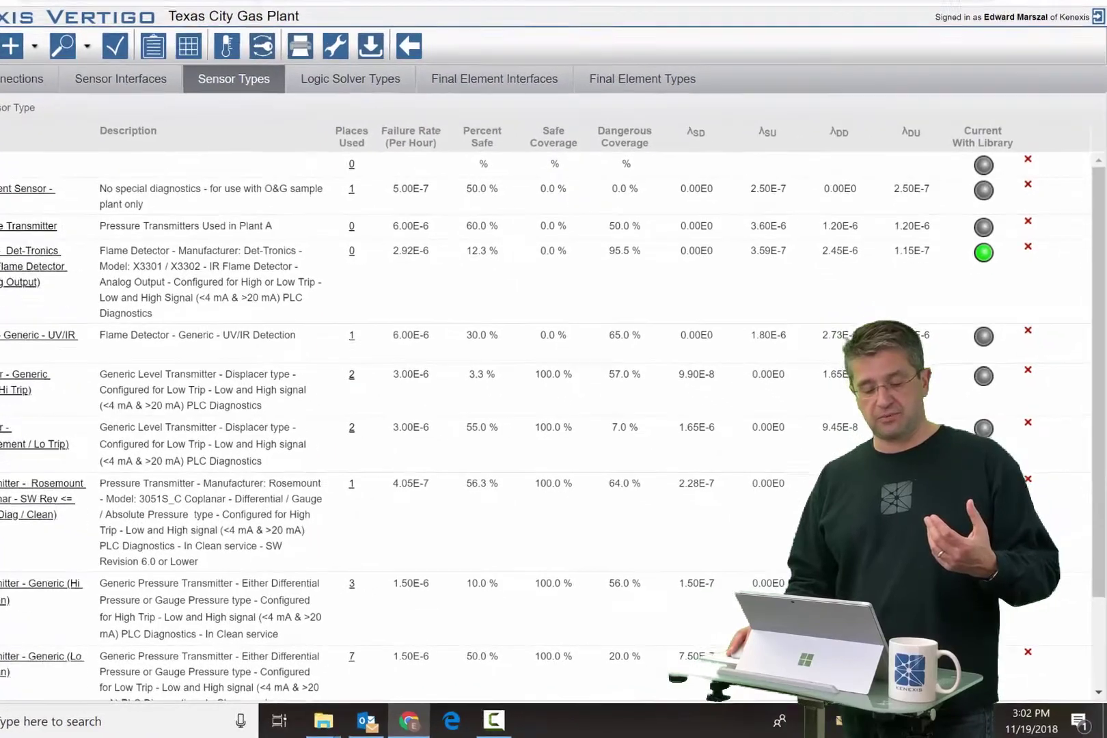
Step: Start a new sensor type named PT Compensated Flow and make it a black box model
left_click(65, 151)
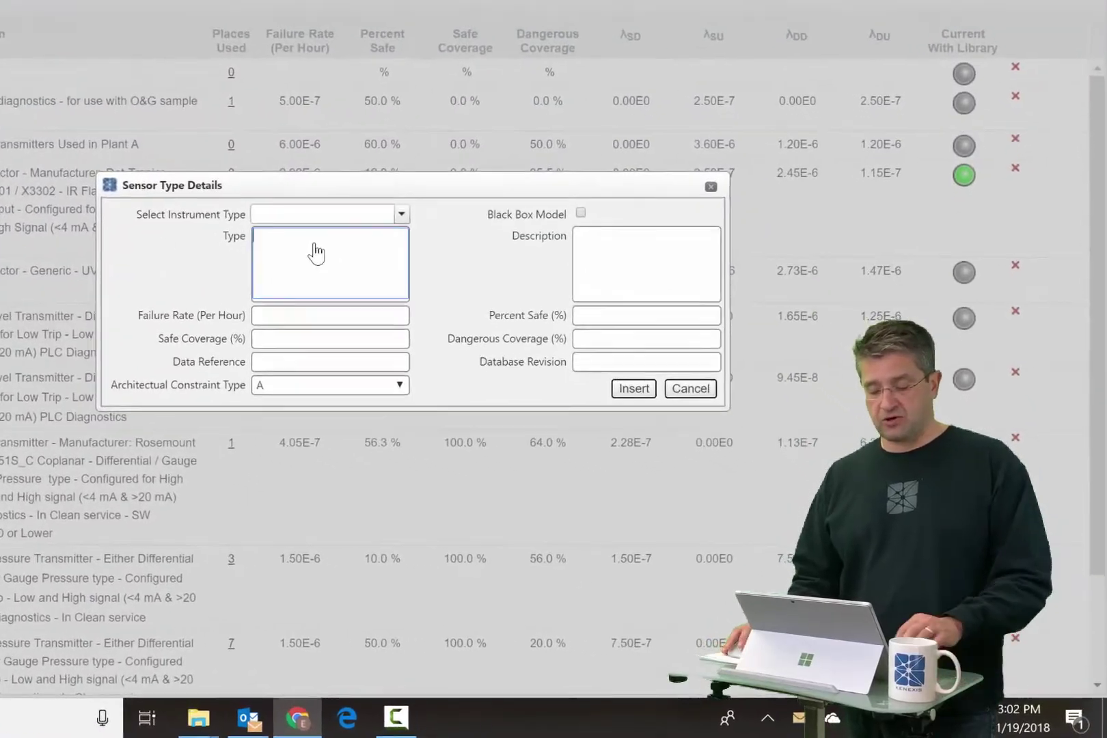
type("PT Comp")
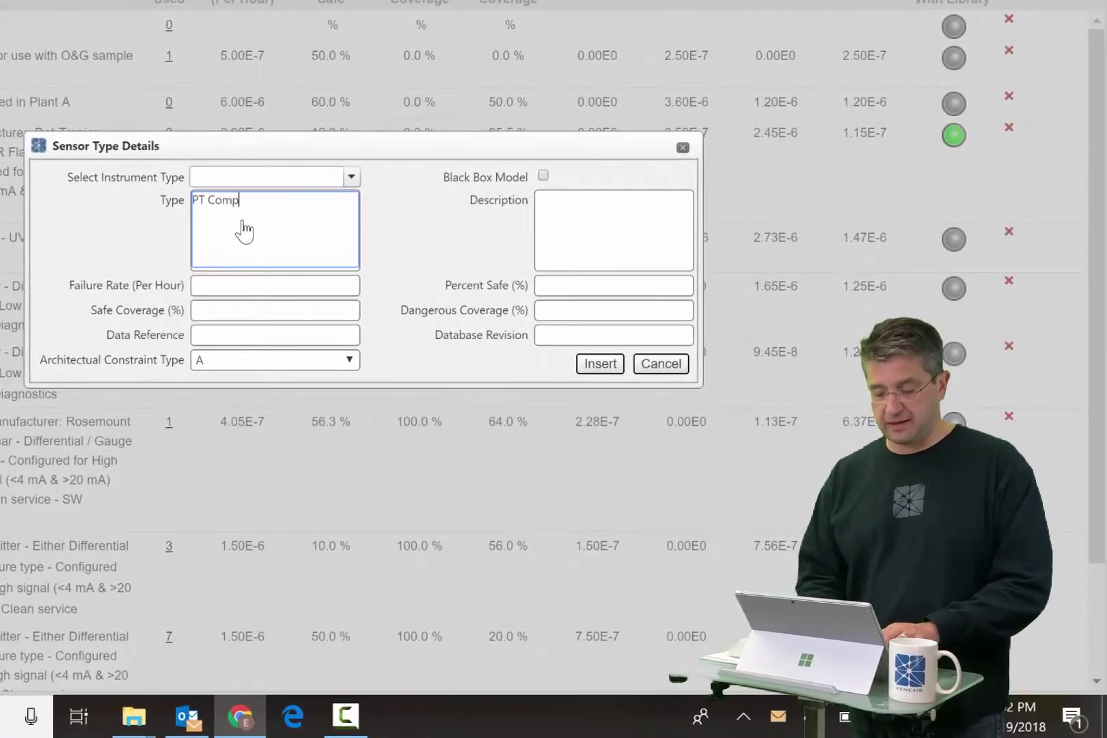
type("onsat")
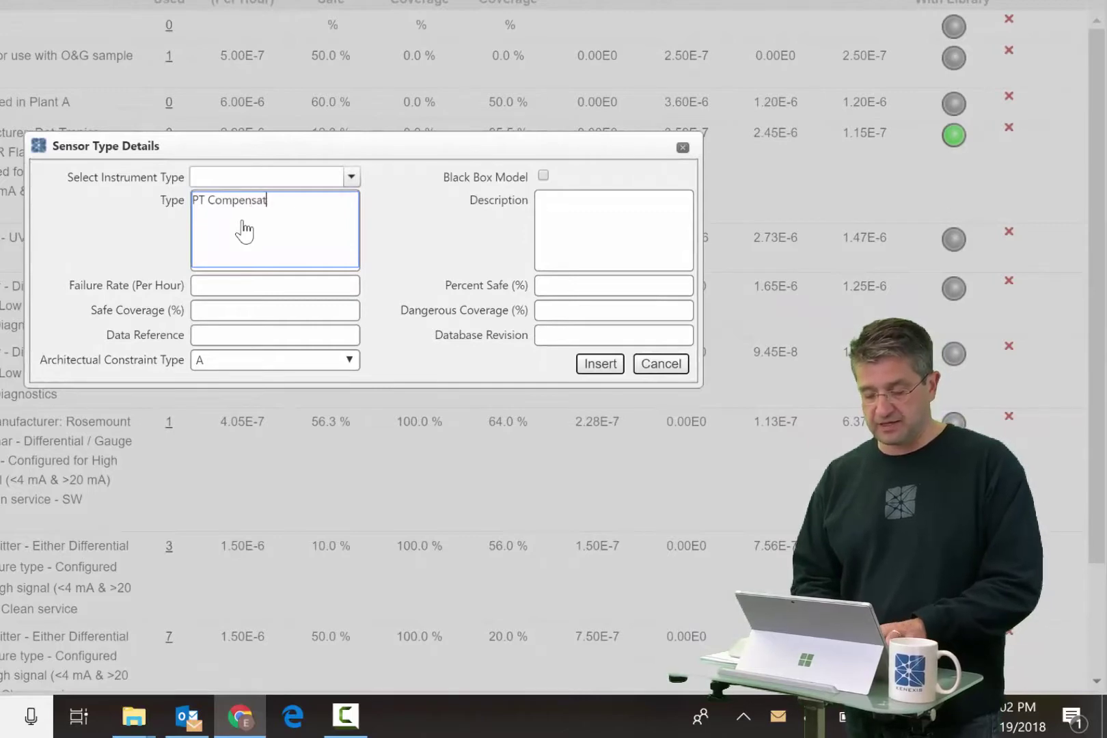
type("ed Flow")
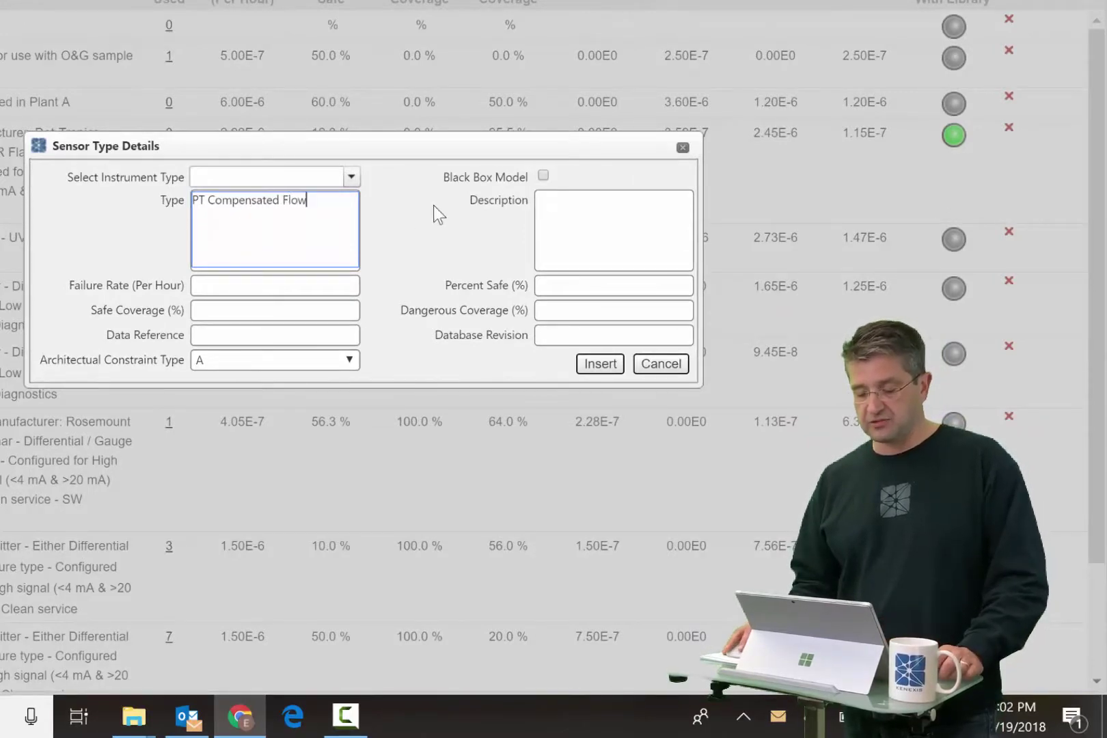
left_click(543, 177)
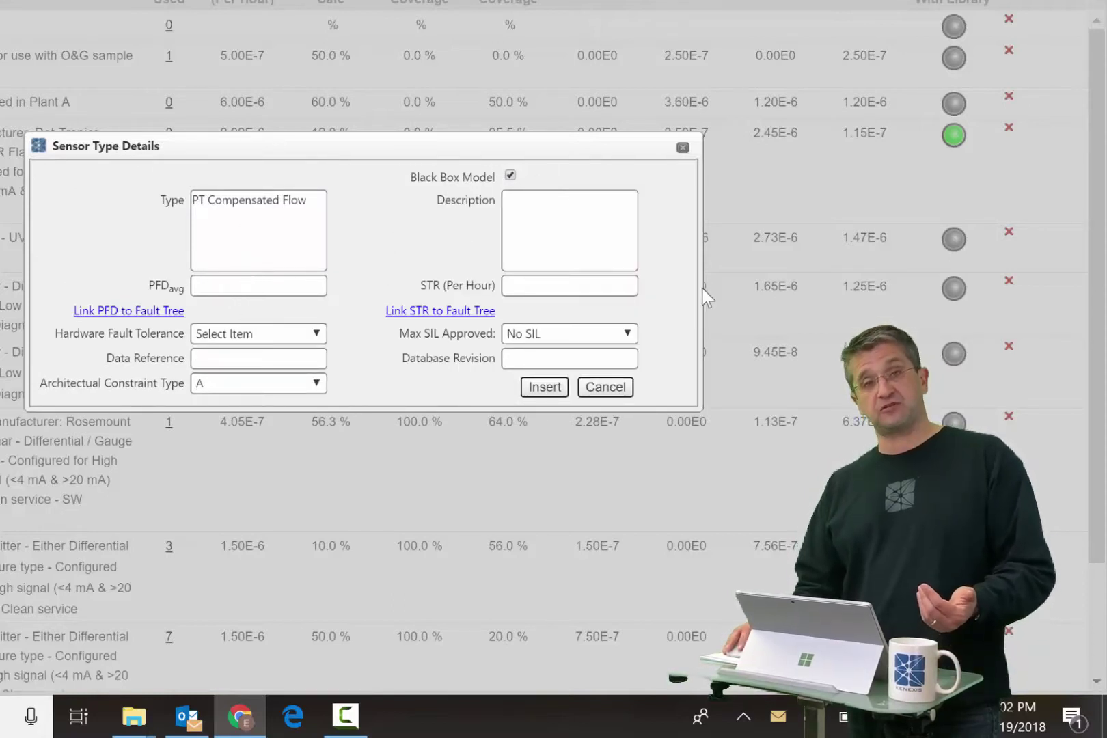
Step: Link the sensor type's PFD to the fault tree study PT Compensated Flow - PFD
left_click(133, 314)
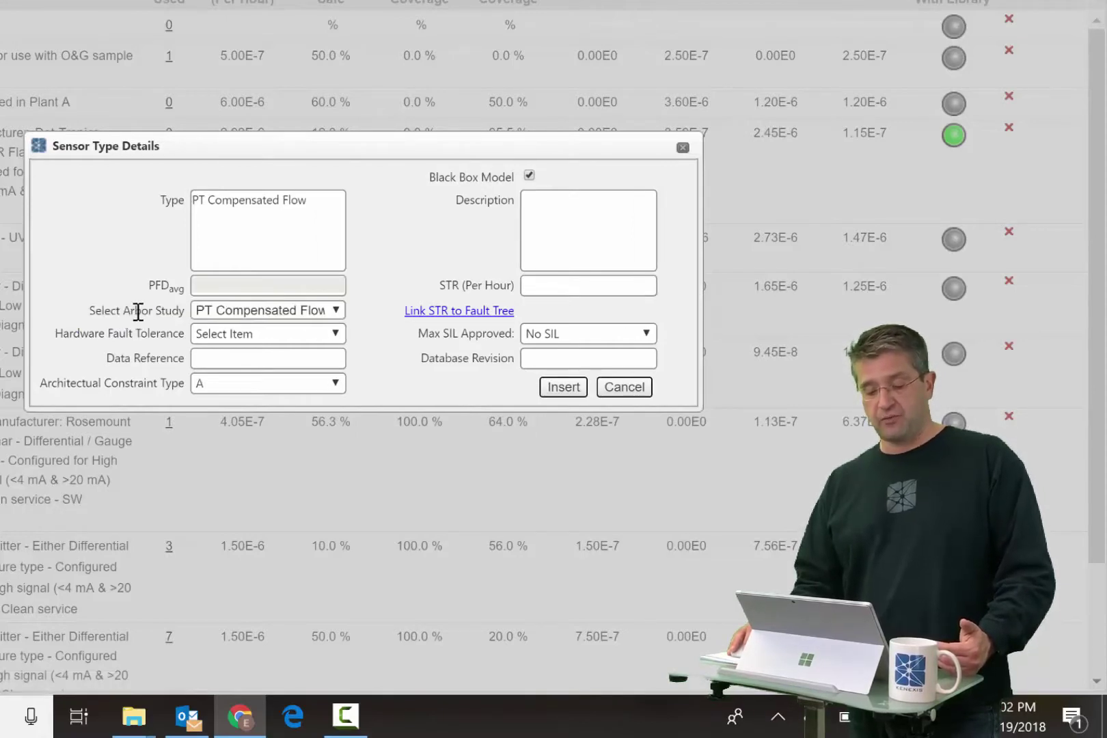
left_click(337, 310)
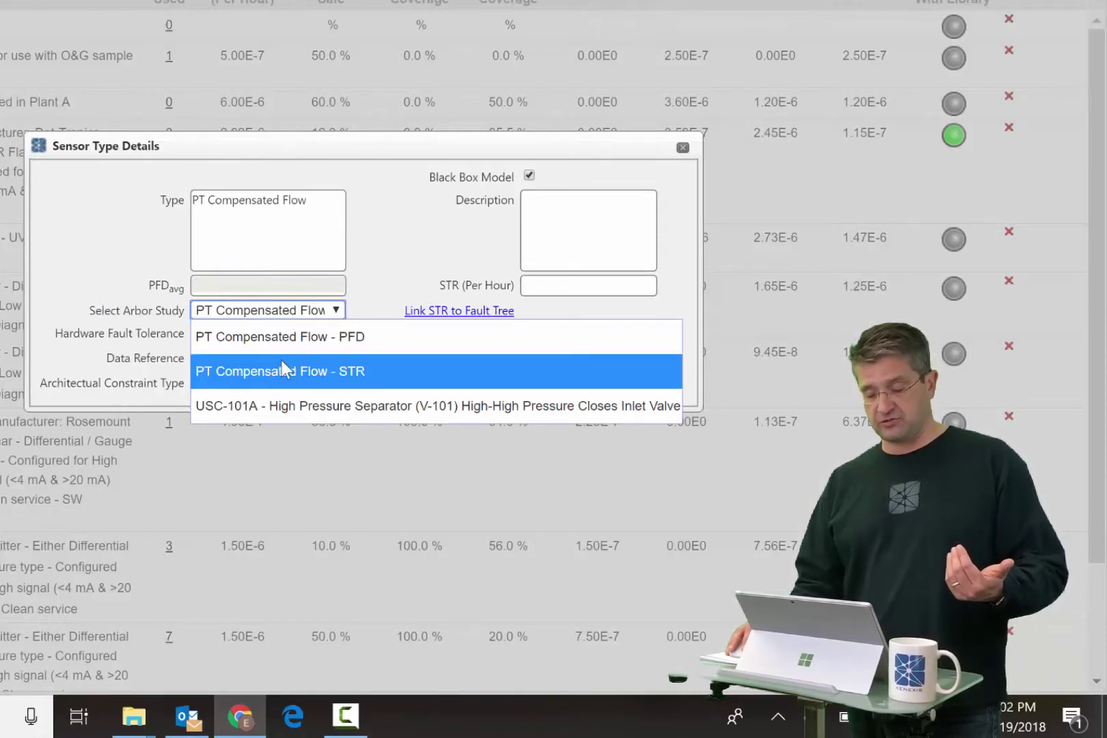
left_click(326, 346)
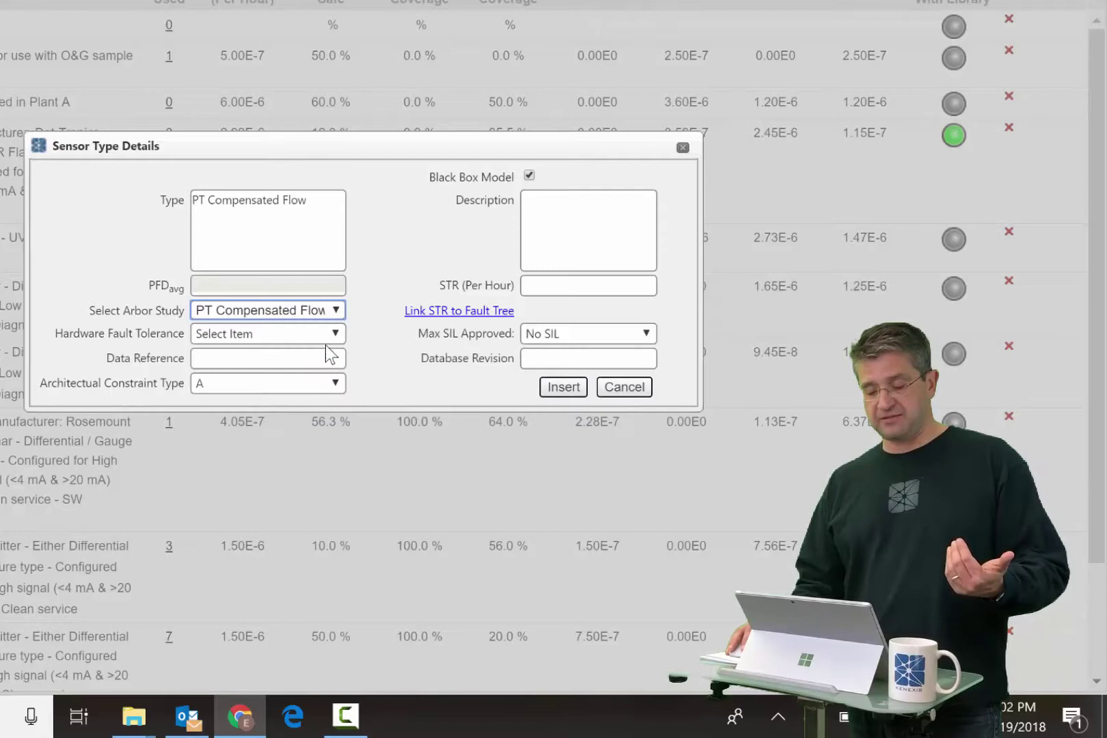
Step: Link the sensor type's STR to the fault tree study PT Compensated Flow - STR and insert the new sensor type
left_click(503, 312)
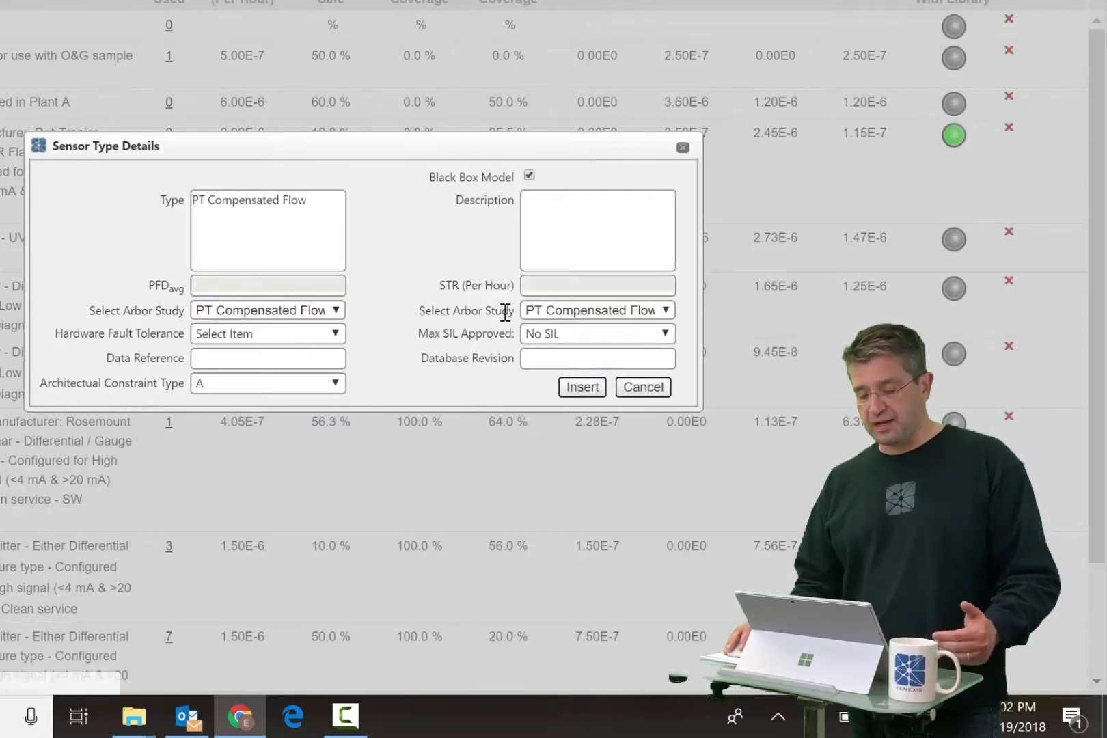
left_click(606, 314)
left_click(611, 367)
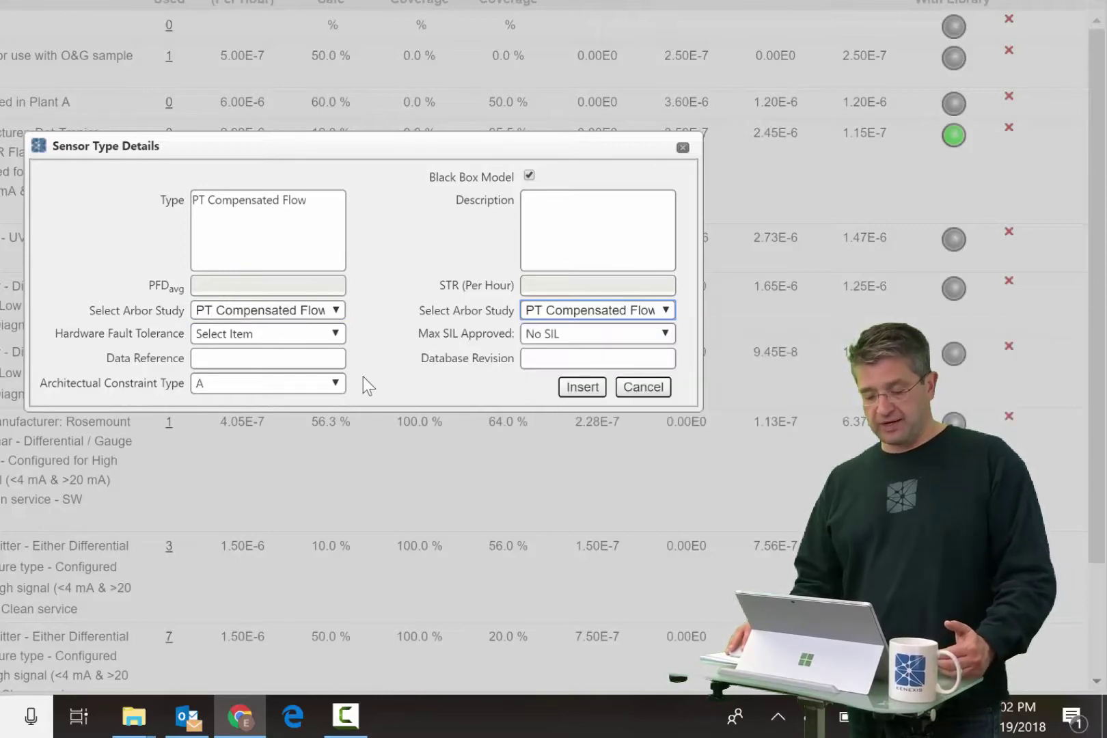
left_click(582, 387)
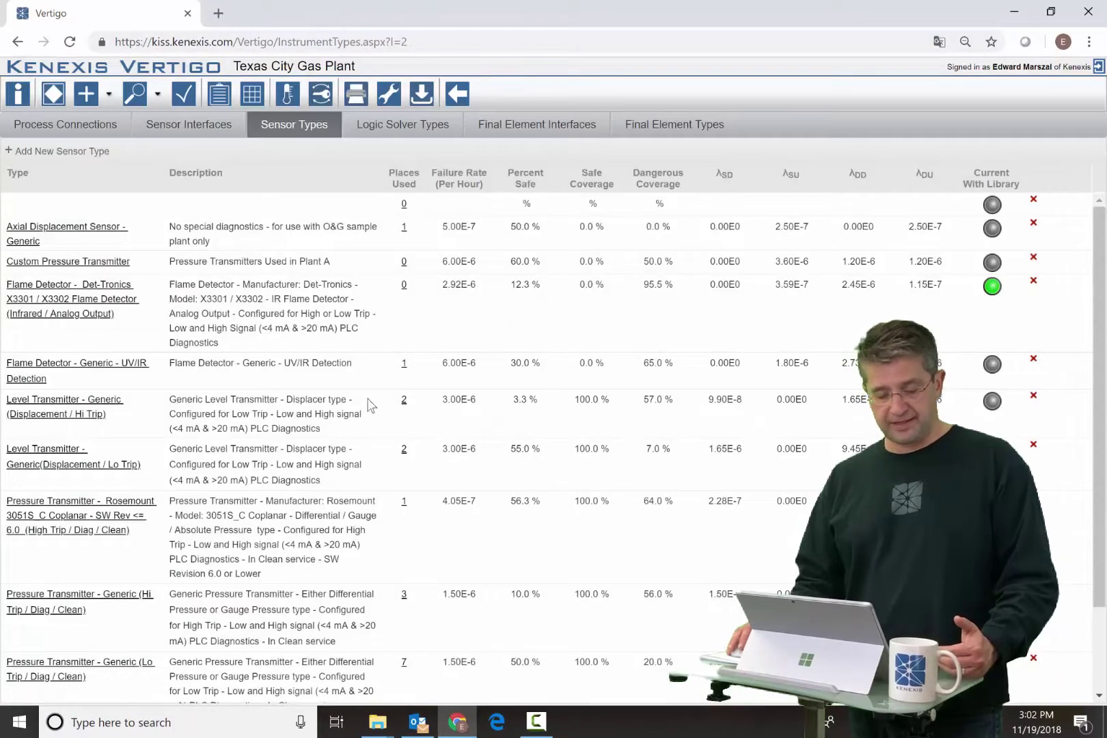
Step: Reopen the PT Compensated Flow sensor type, review its linked PFD and STR values, and close it without updating
scroll(356, 418, "down", 2)
scroll(109, 594, "up", 2)
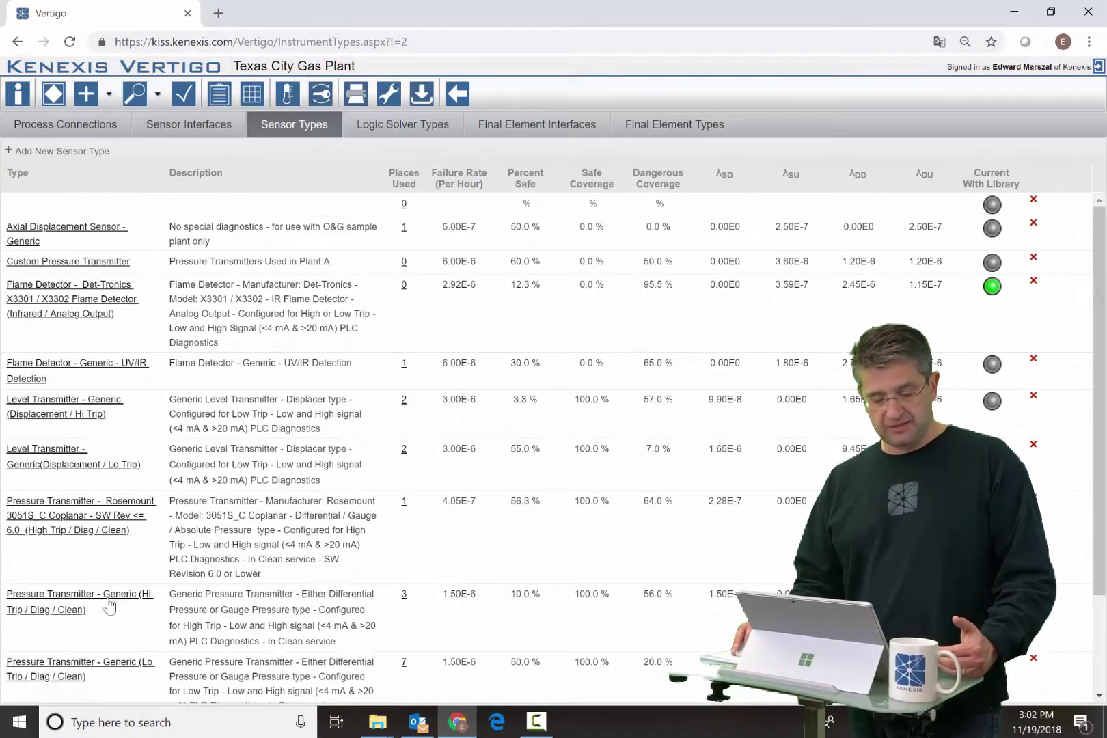
scroll(113, 595, "down", 2)
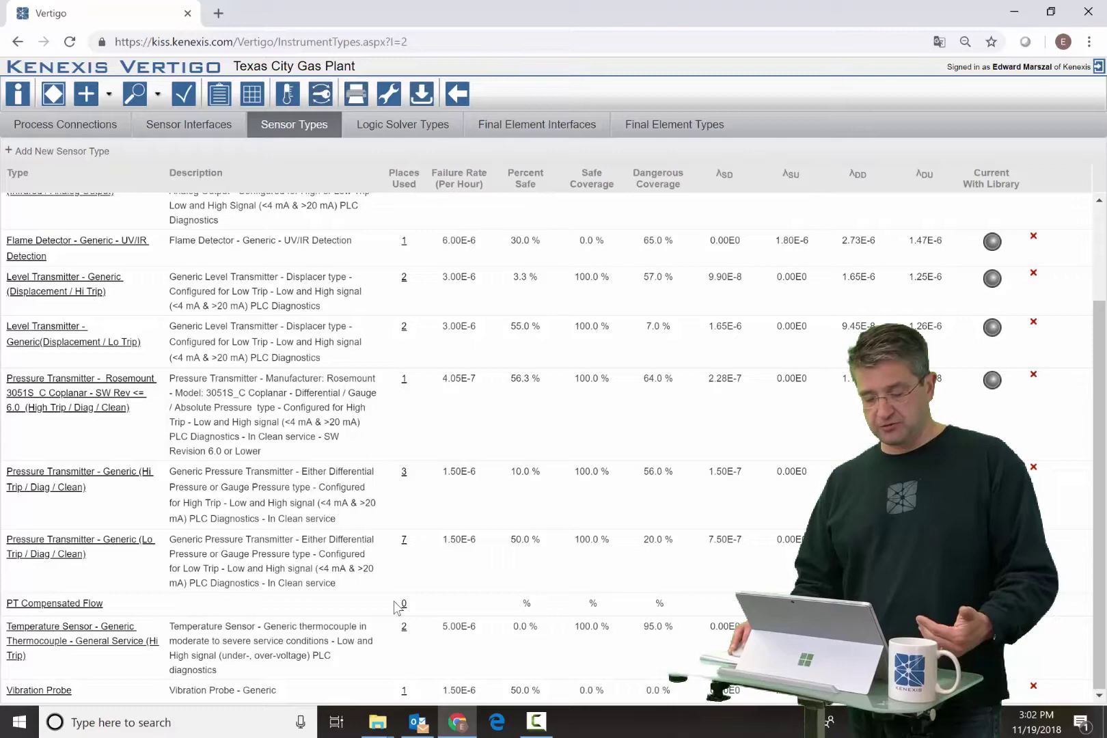
left_click(85, 602)
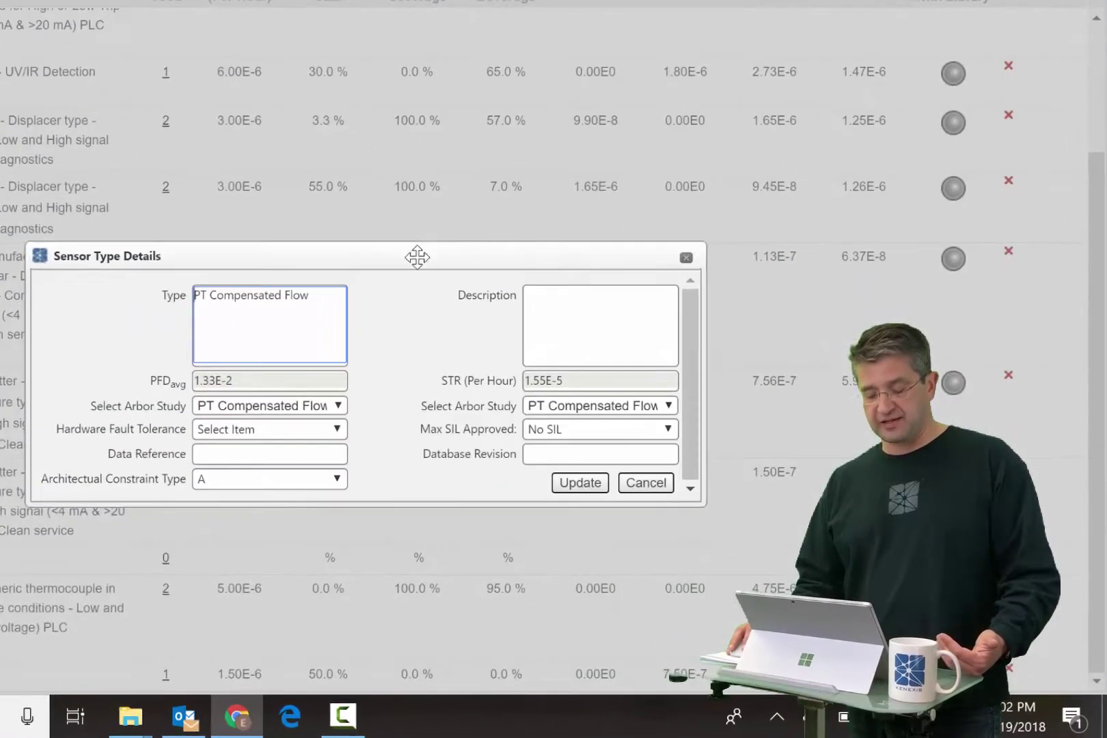
left_click(253, 233)
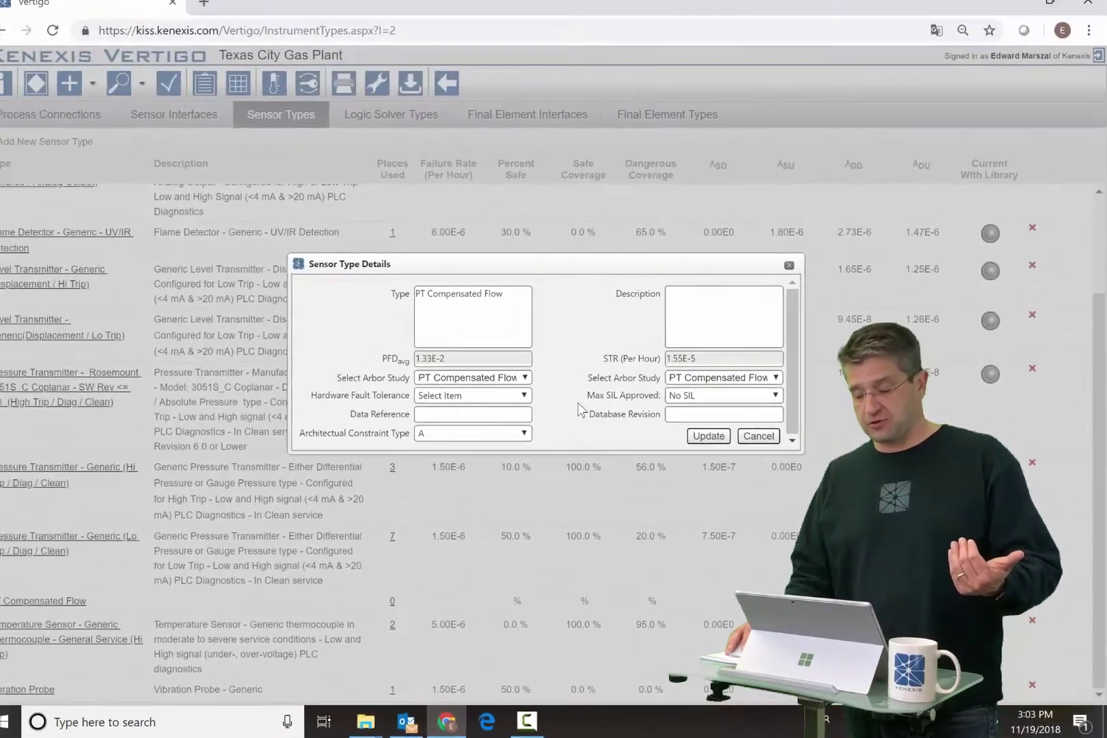
left_click(764, 441)
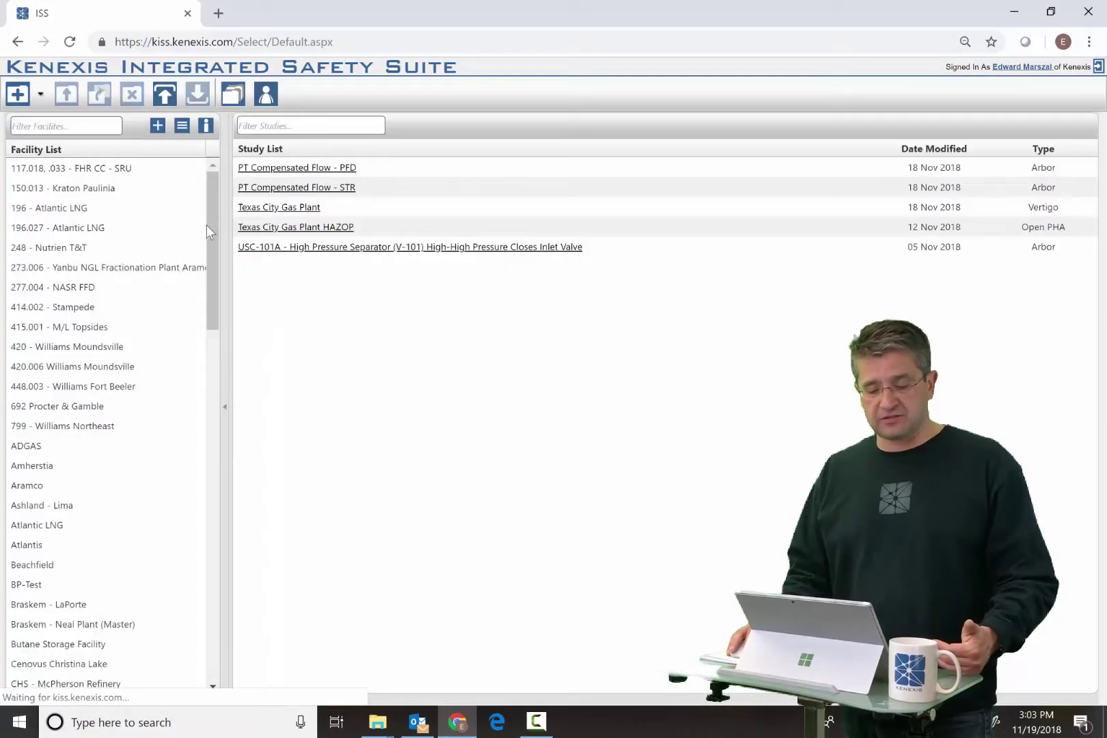
Step: Open the Arbor study PT Compensated Flow - PFD from the study list and check its Vertigo links
left_click(296, 169)
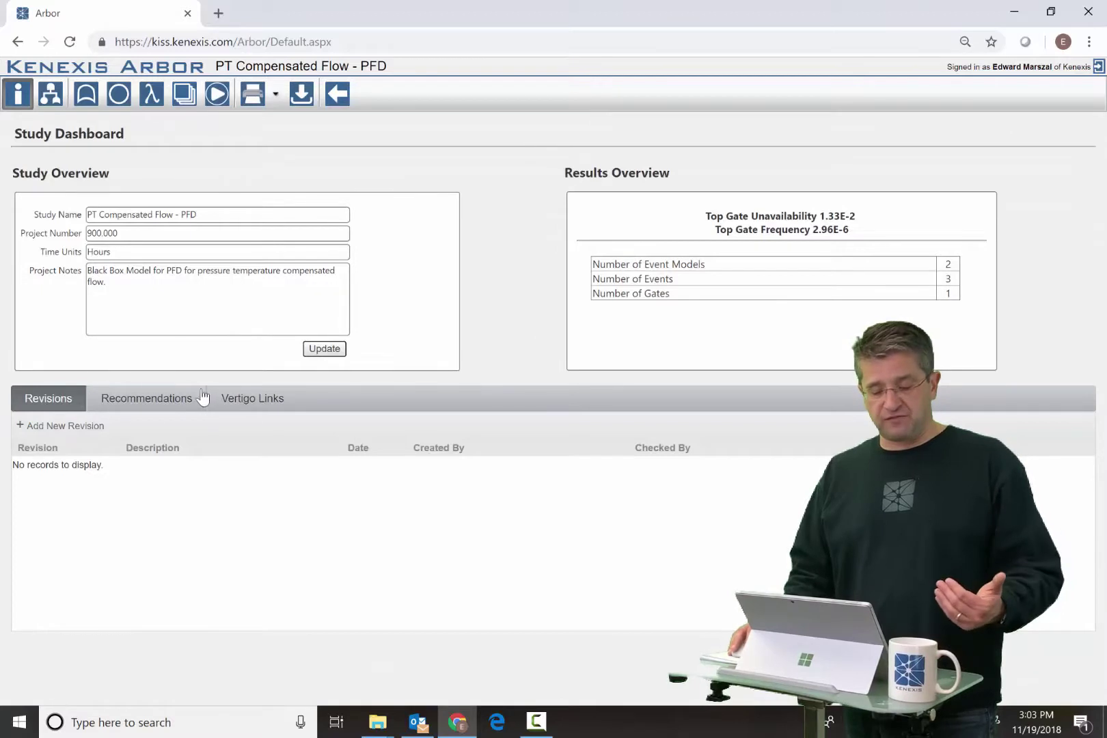
left_click(254, 399)
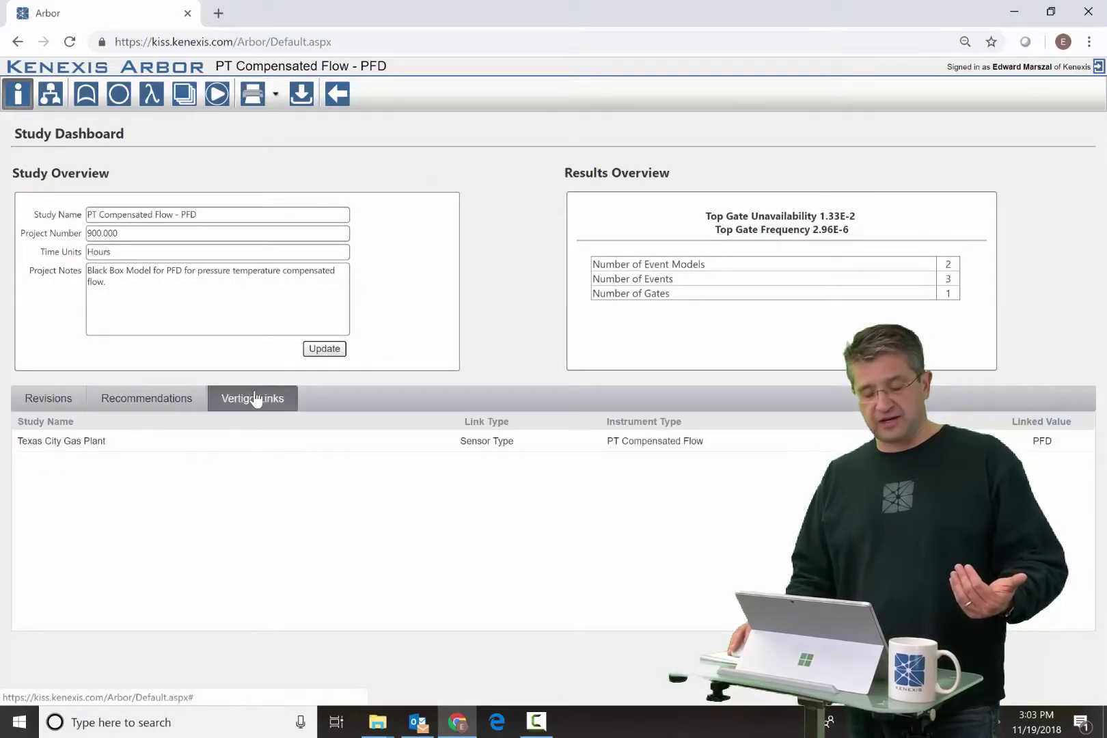